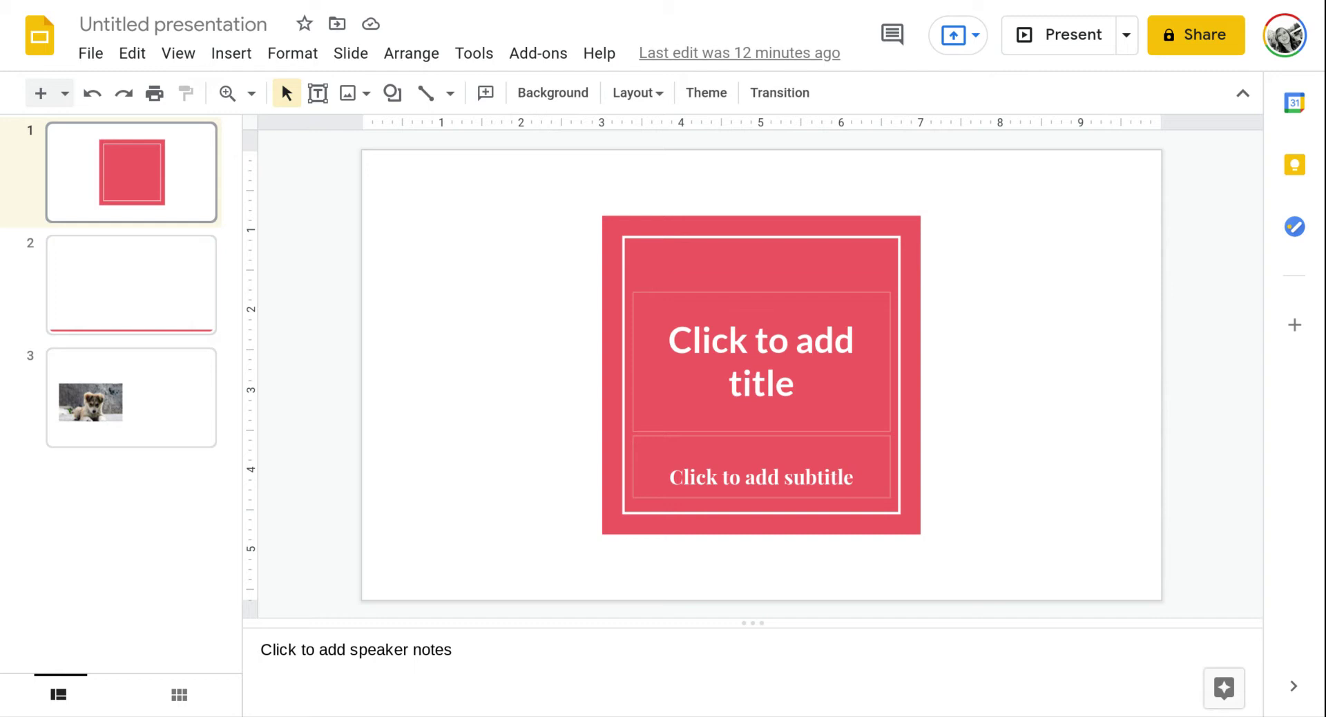
left_click(232, 54)
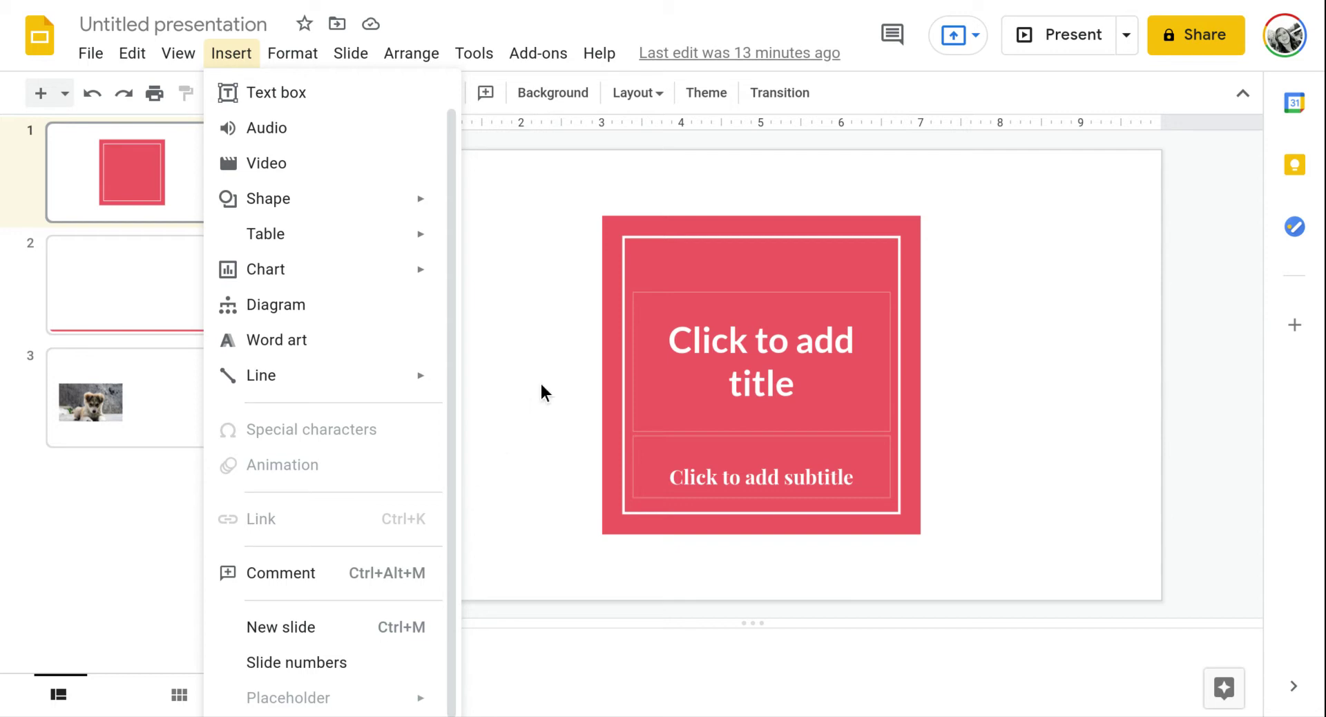
left_click(519, 315)
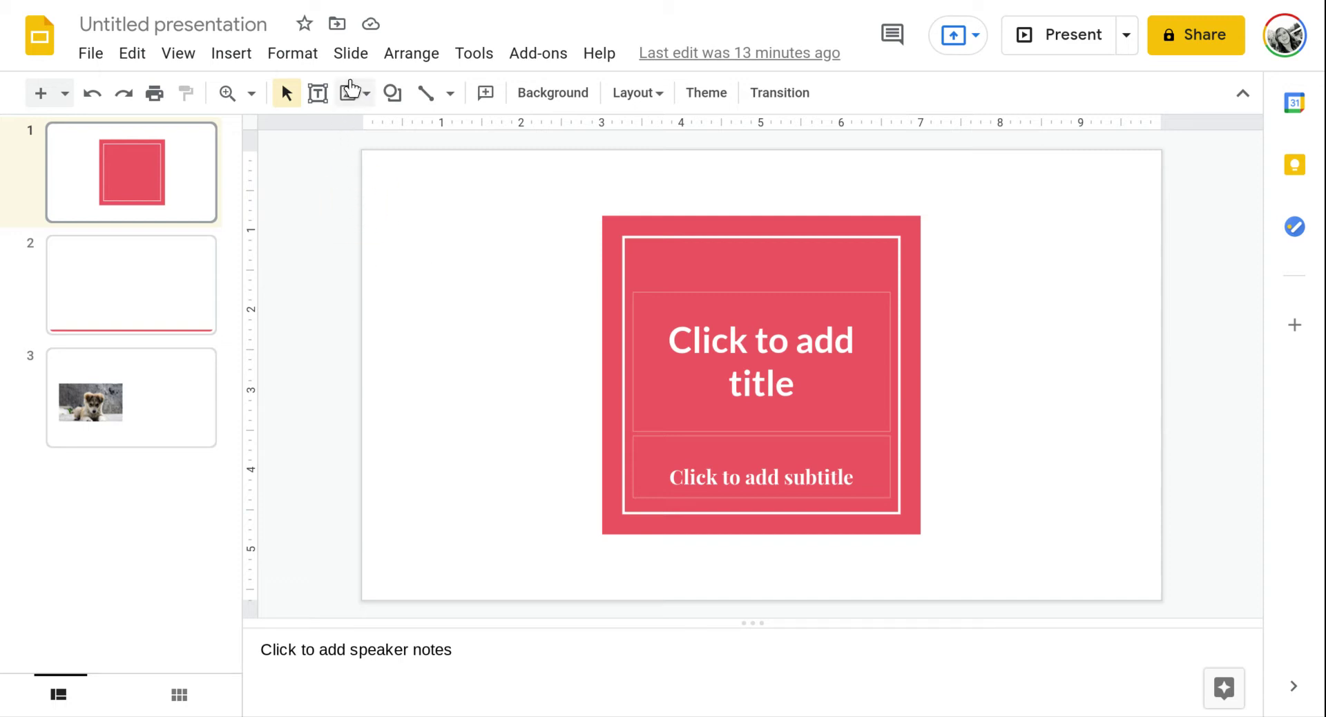
Open the presentation's Coral theme for editing
left_click(353, 58)
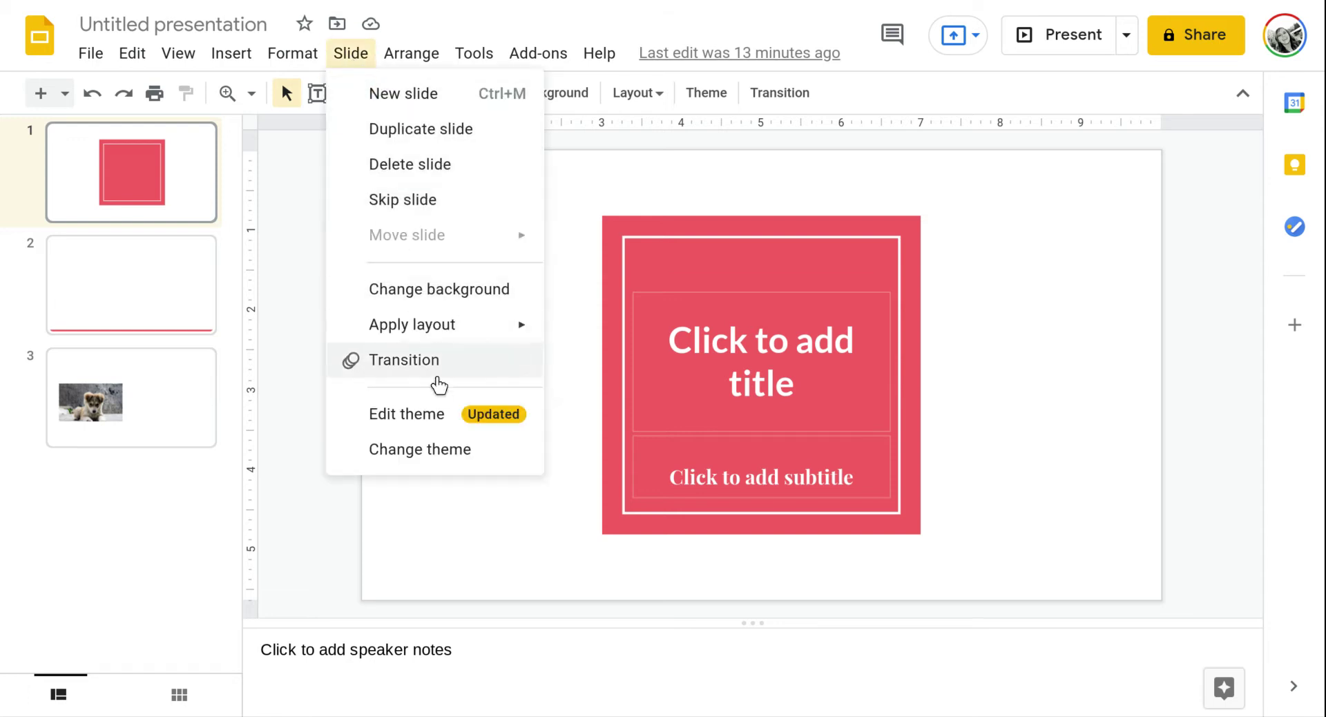
left_click(492, 416)
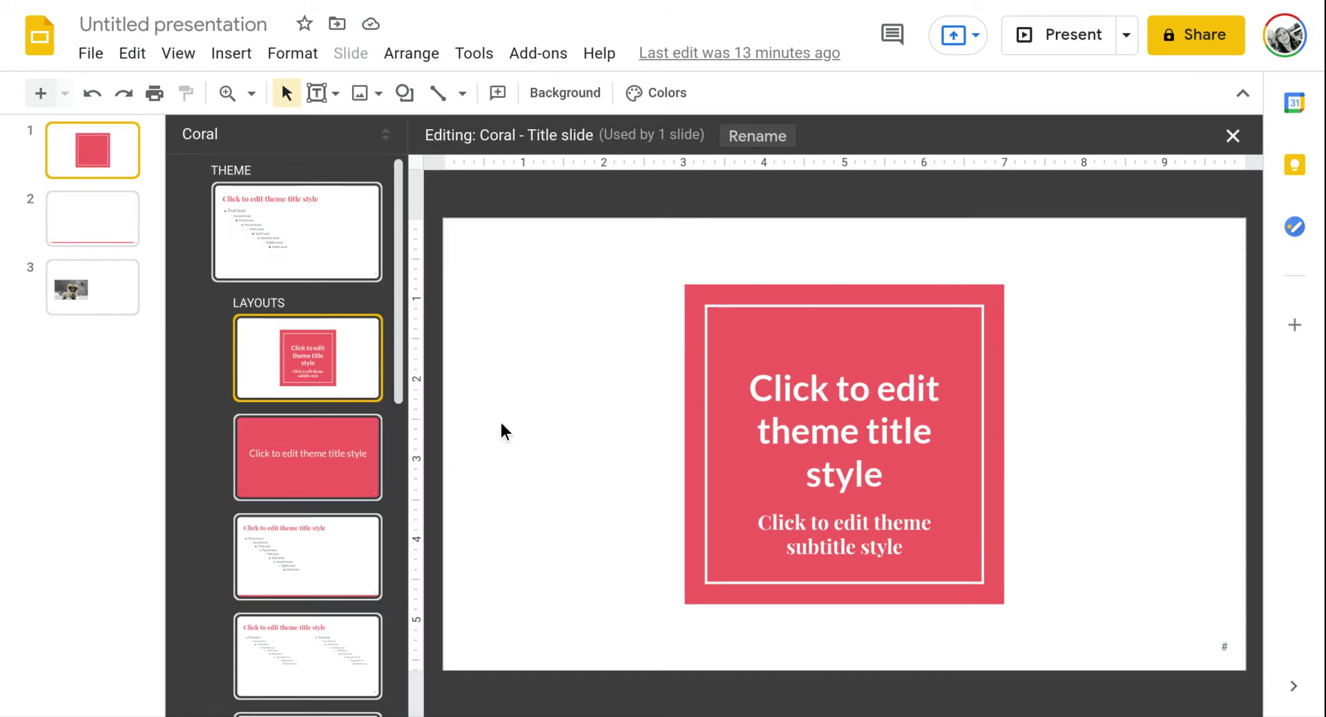
left_click(232, 55)
mouse_move(313, 699)
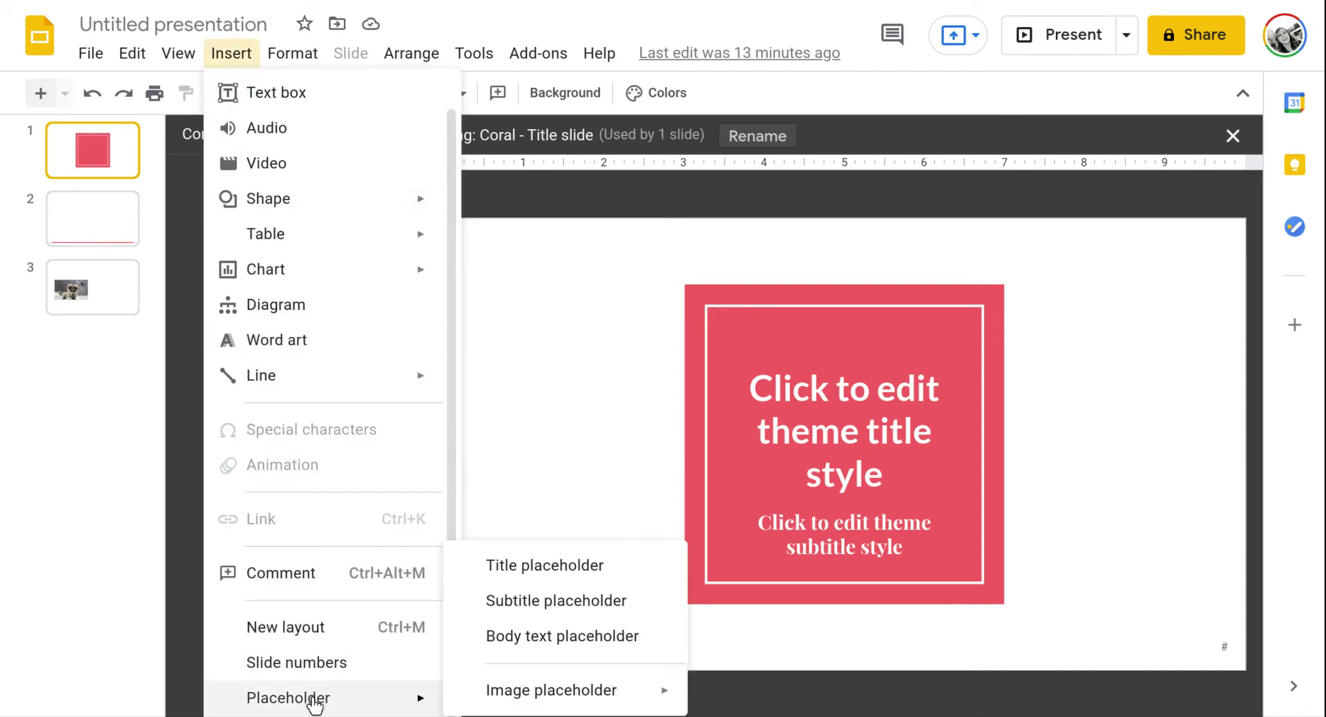
mouse_move(544, 698)
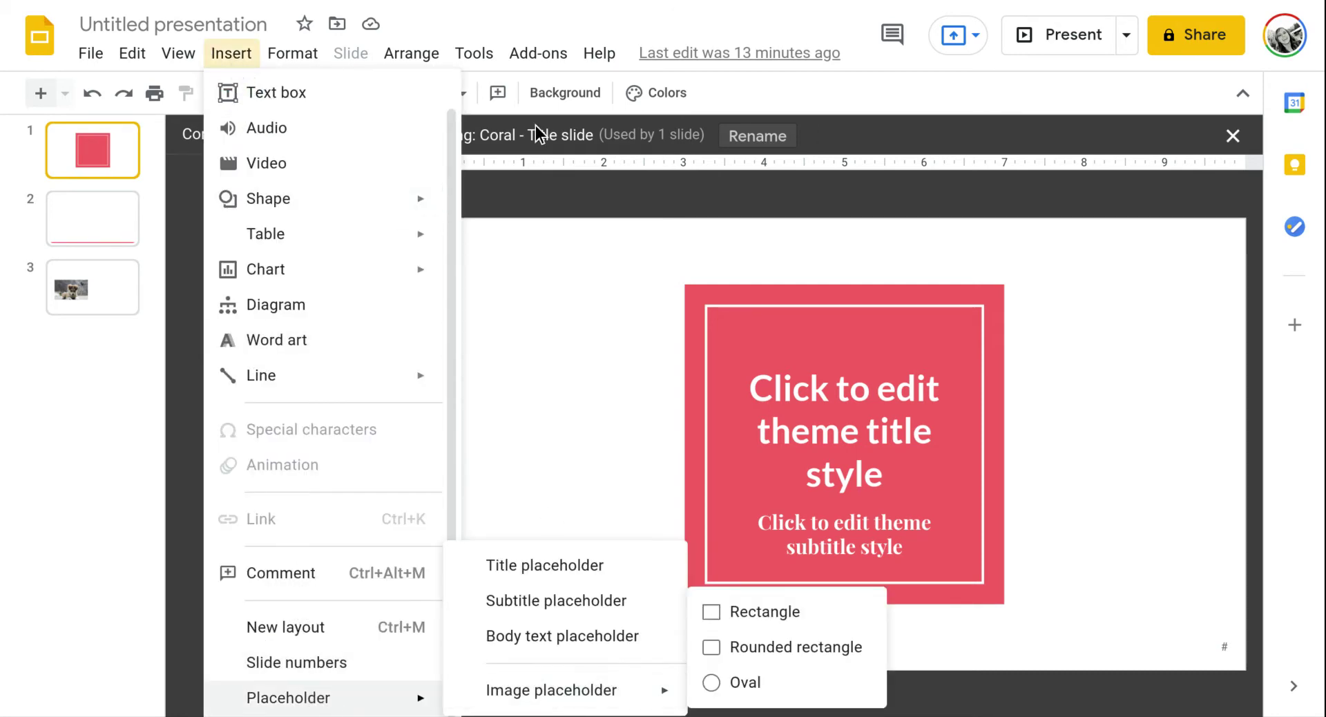
left_click(523, 199)
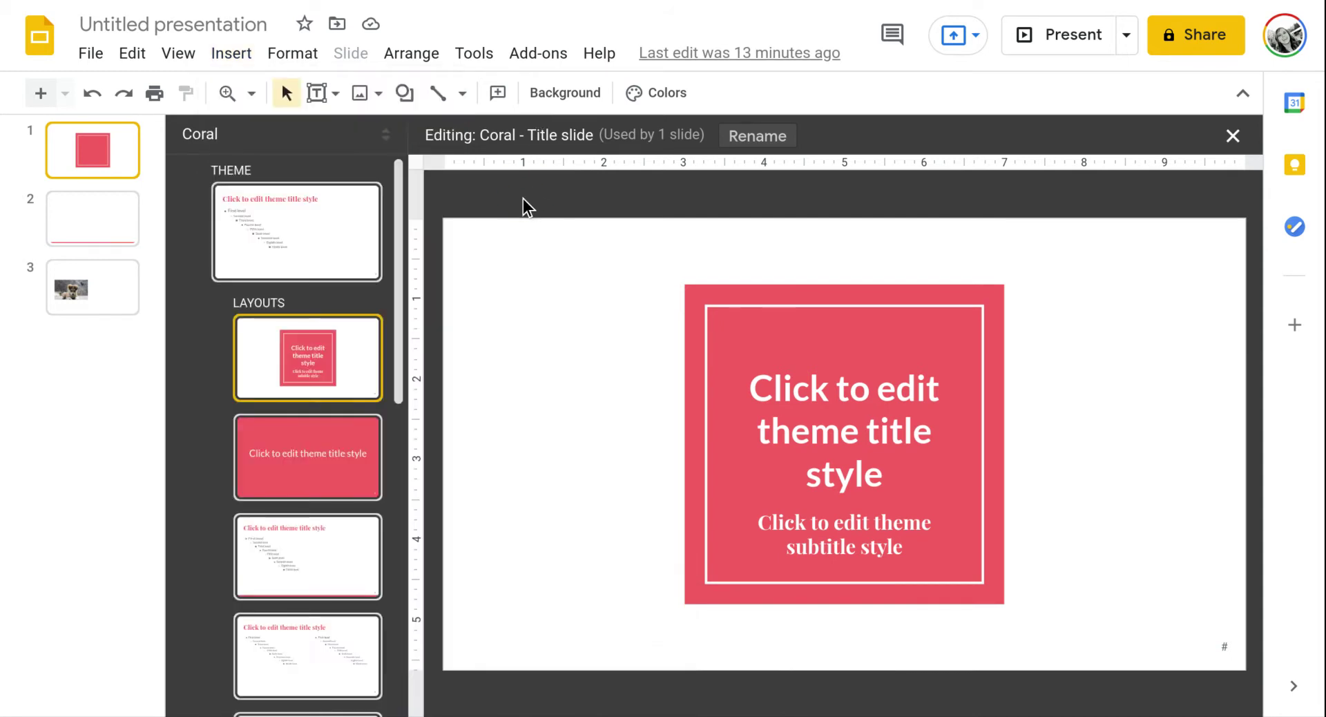
scroll(263, 488, "down", 3)
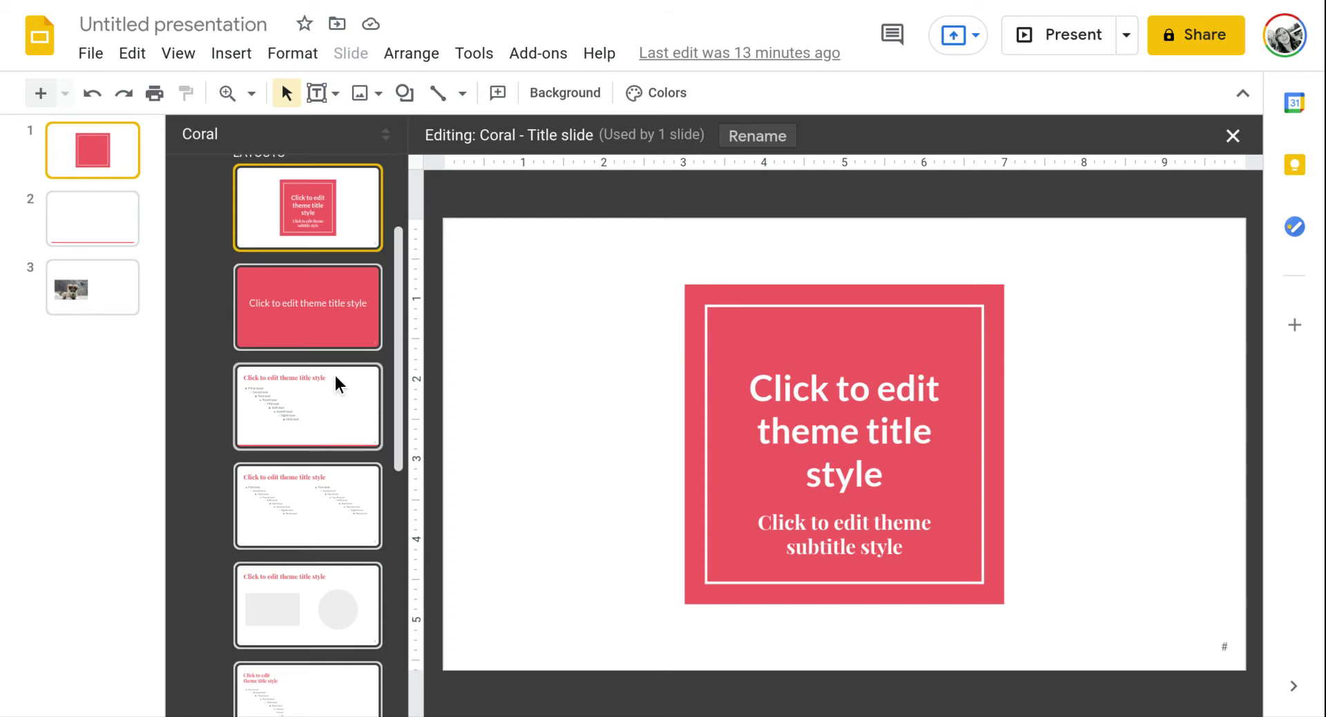
scroll(333, 229, "up", 3)
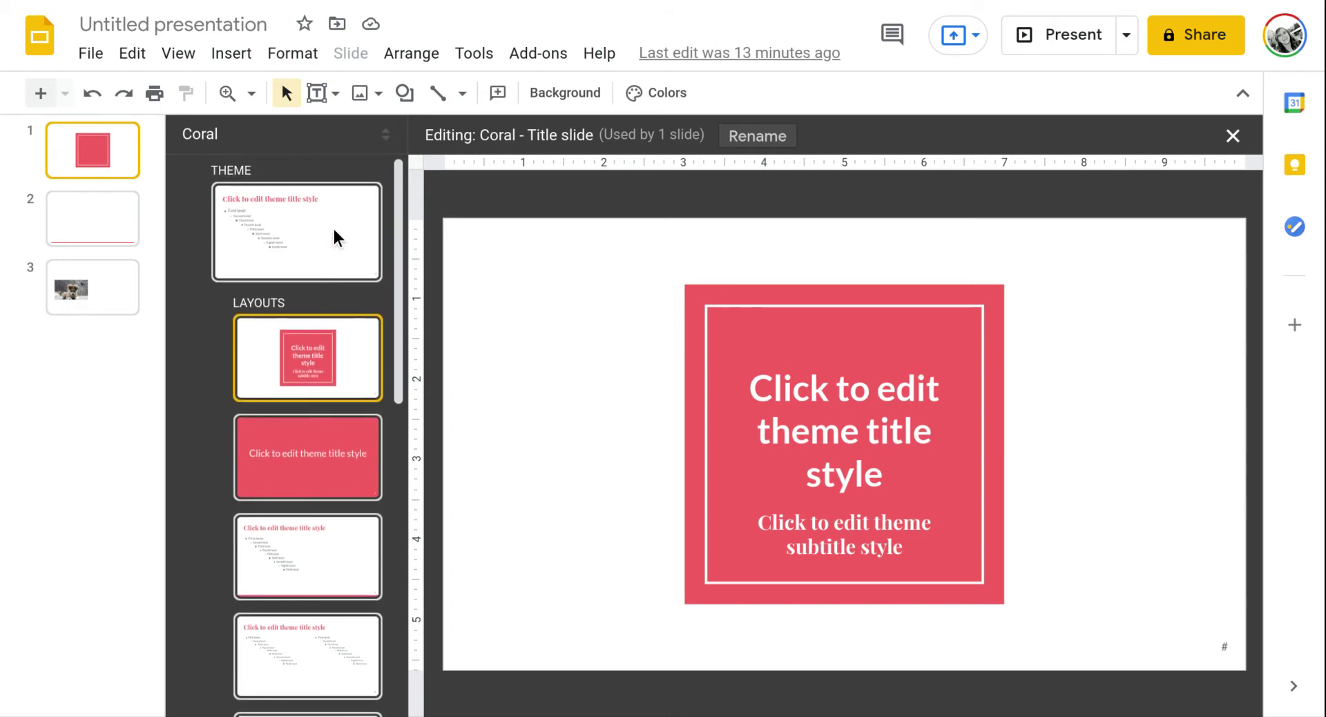
Add a new layout to the theme and draw a rectangular image placeholder below the title on the layout's left side
left_click(43, 96)
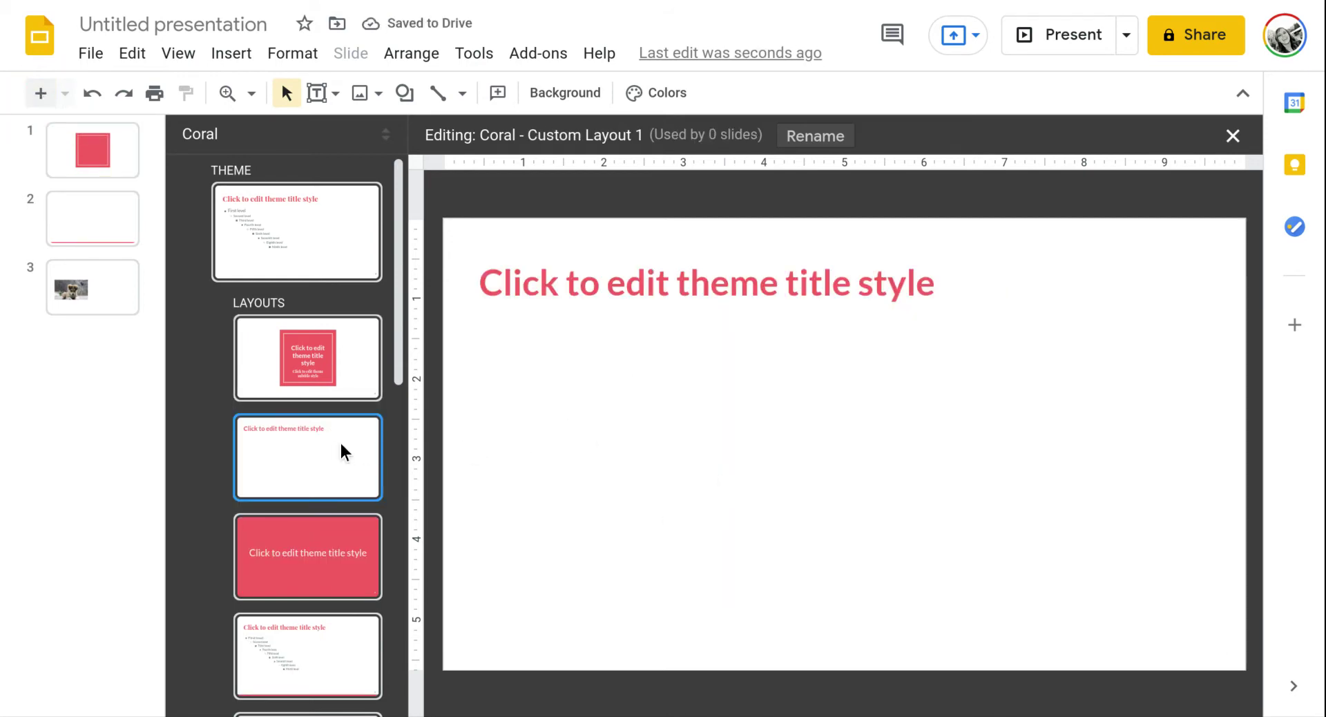
left_click(230, 54)
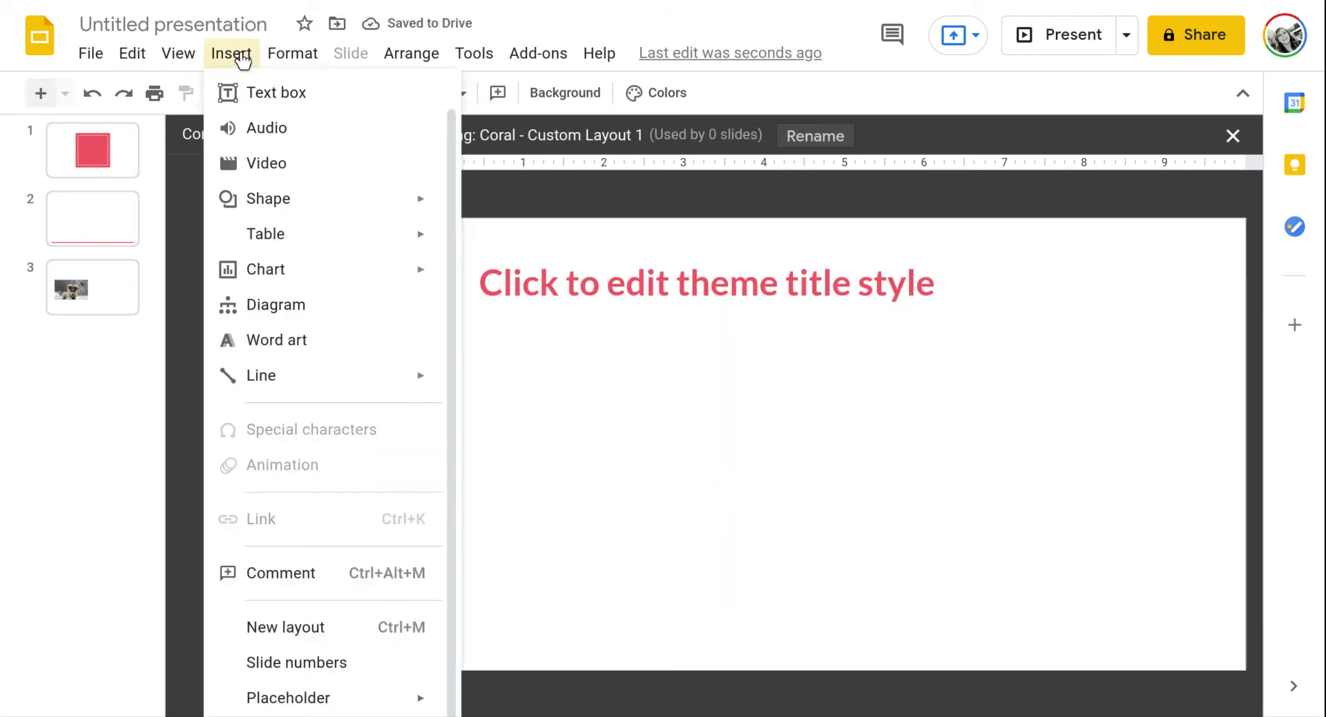
mouse_move(347, 711)
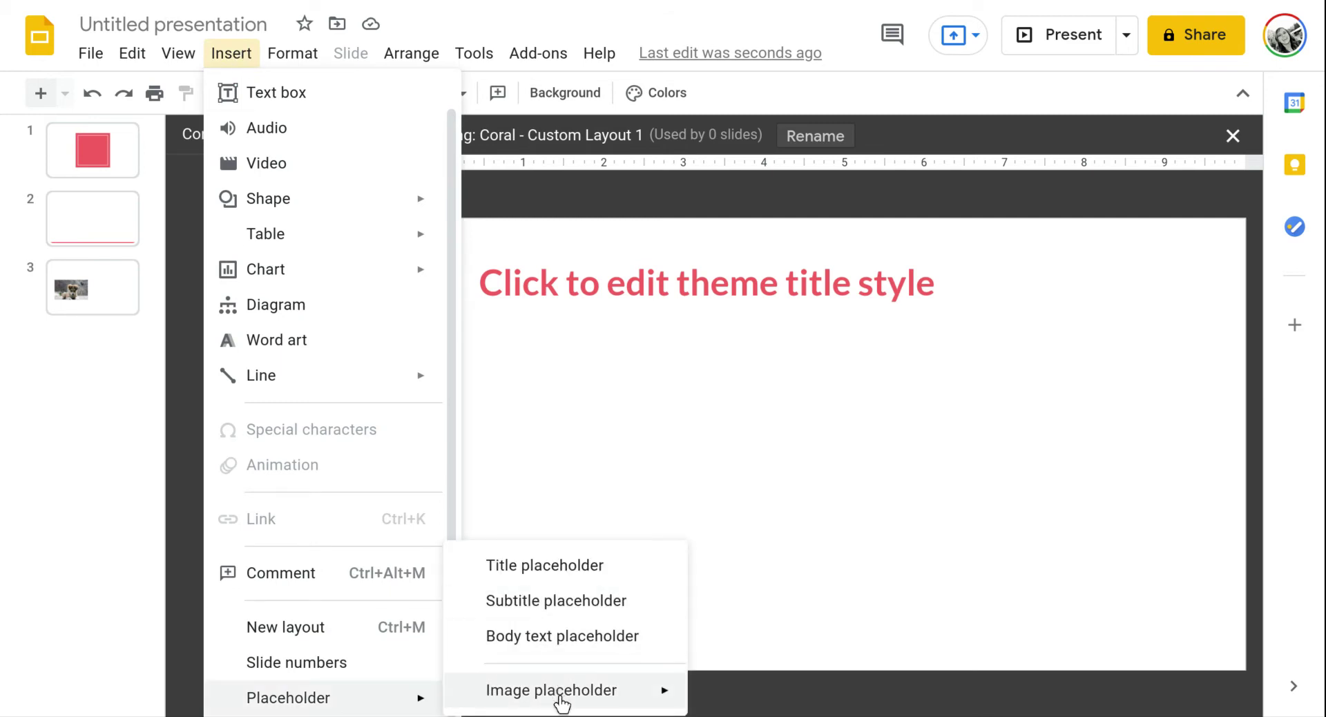
mouse_move(621, 693)
left_click(783, 617)
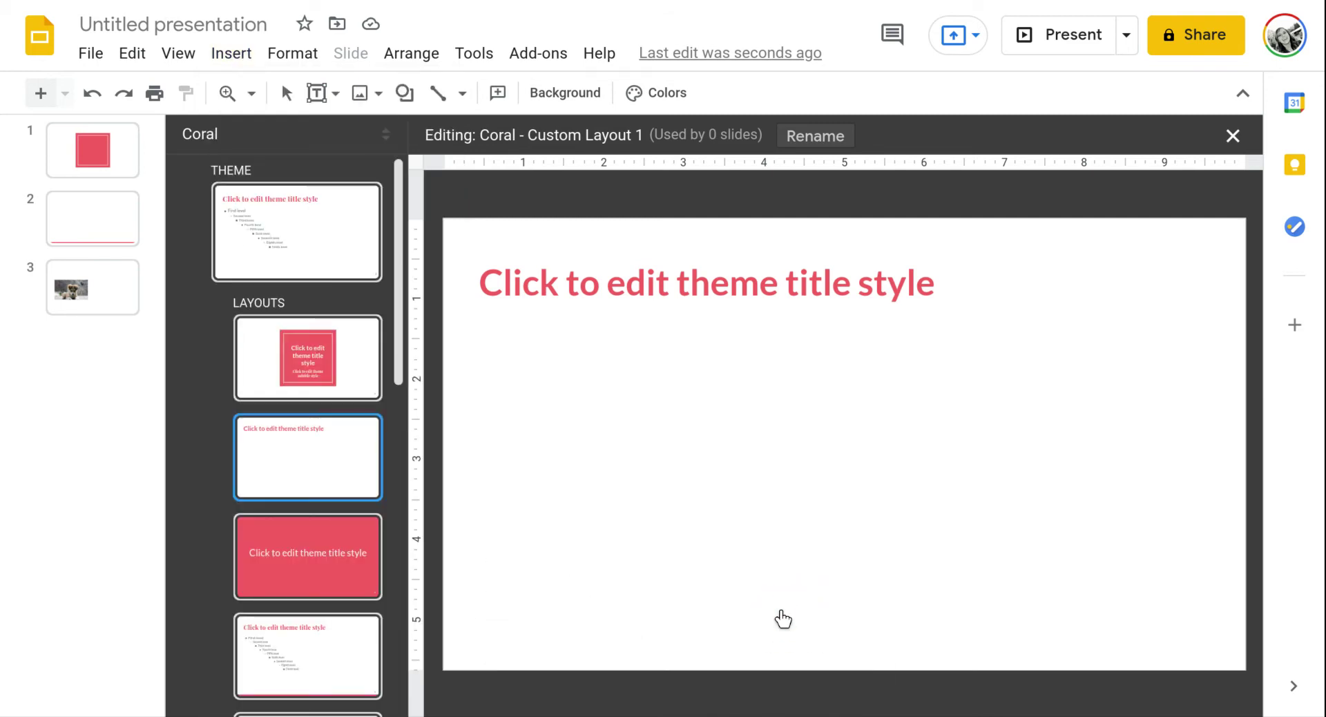
left_click_drag(497, 339, 869, 613)
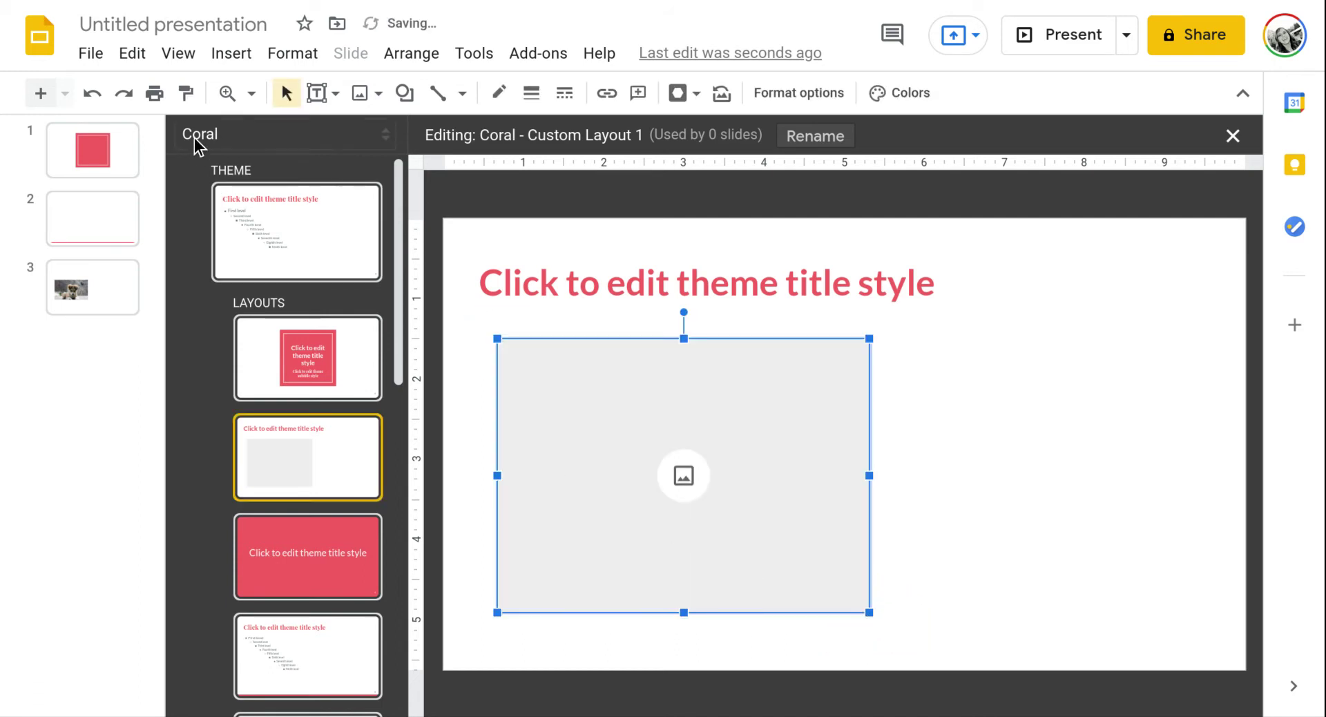
Draw a circular image placeholder to the right of the rectangular one, matching its height
left_click(231, 55)
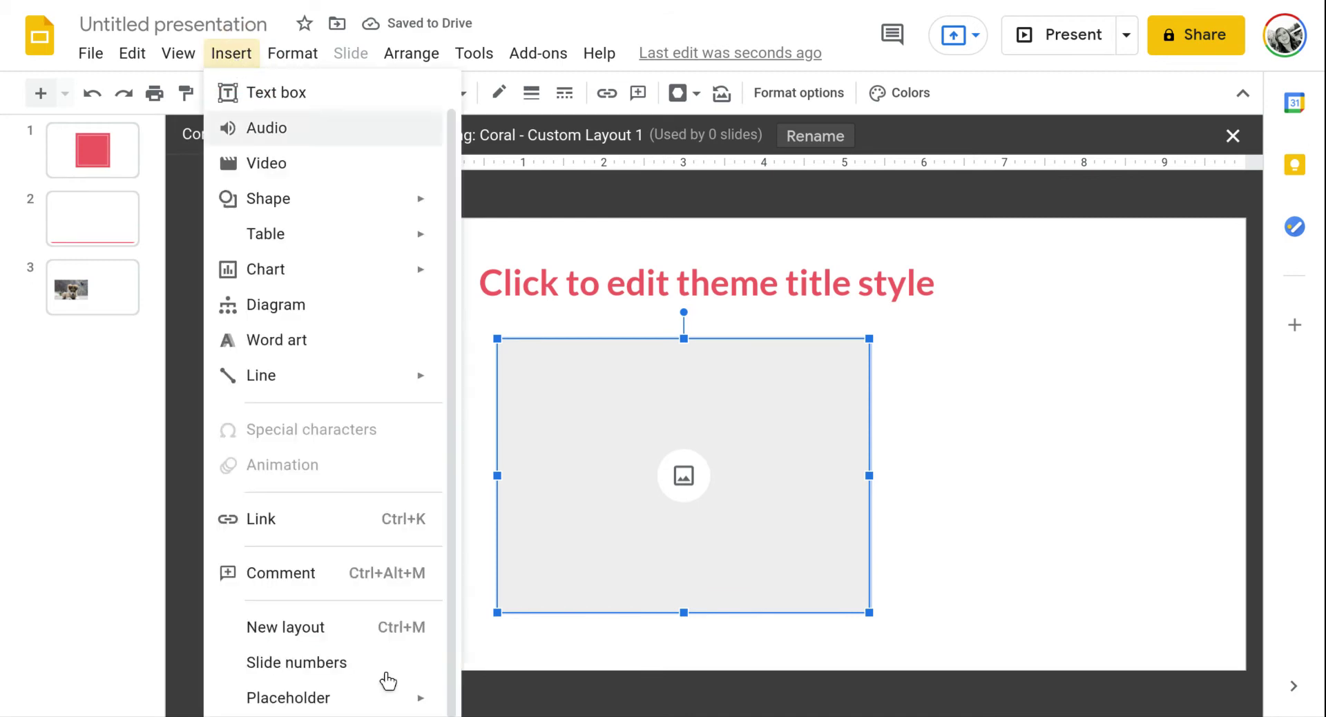
mouse_move(394, 699)
mouse_move(554, 690)
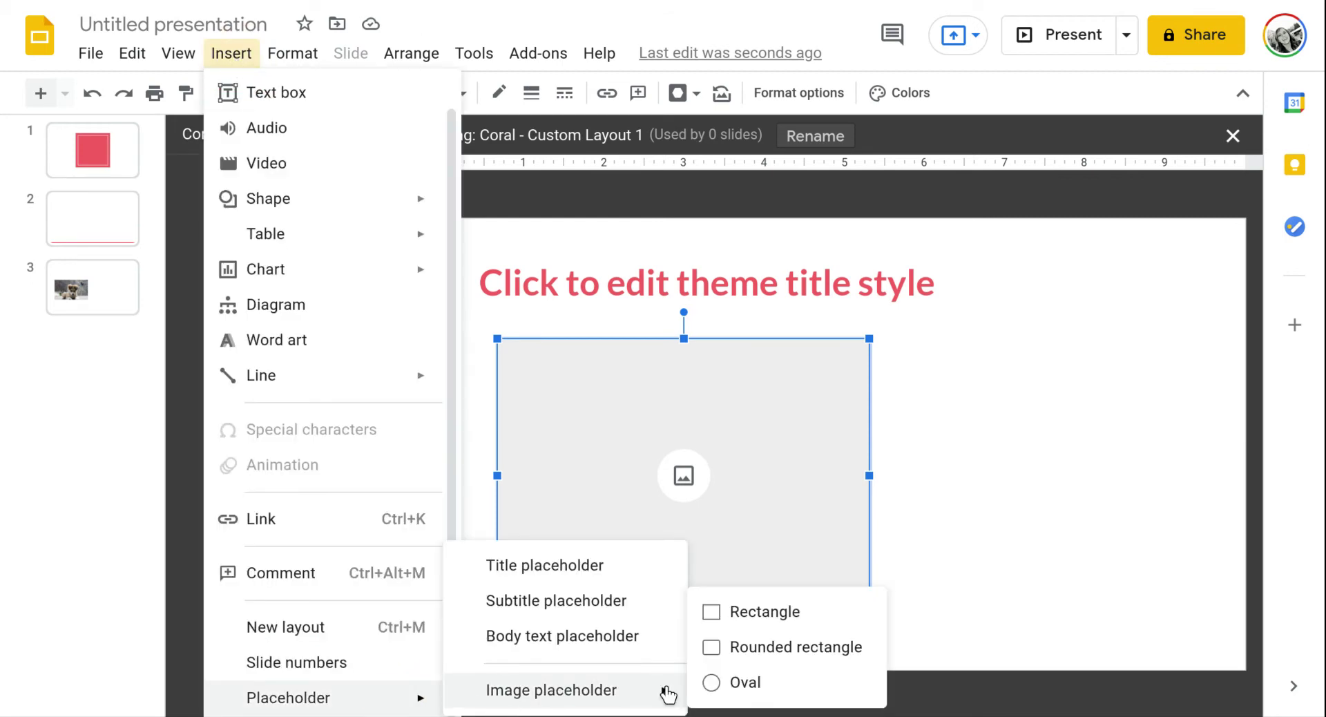
left_click(719, 690)
left_click_drag(910, 340, 1184, 612)
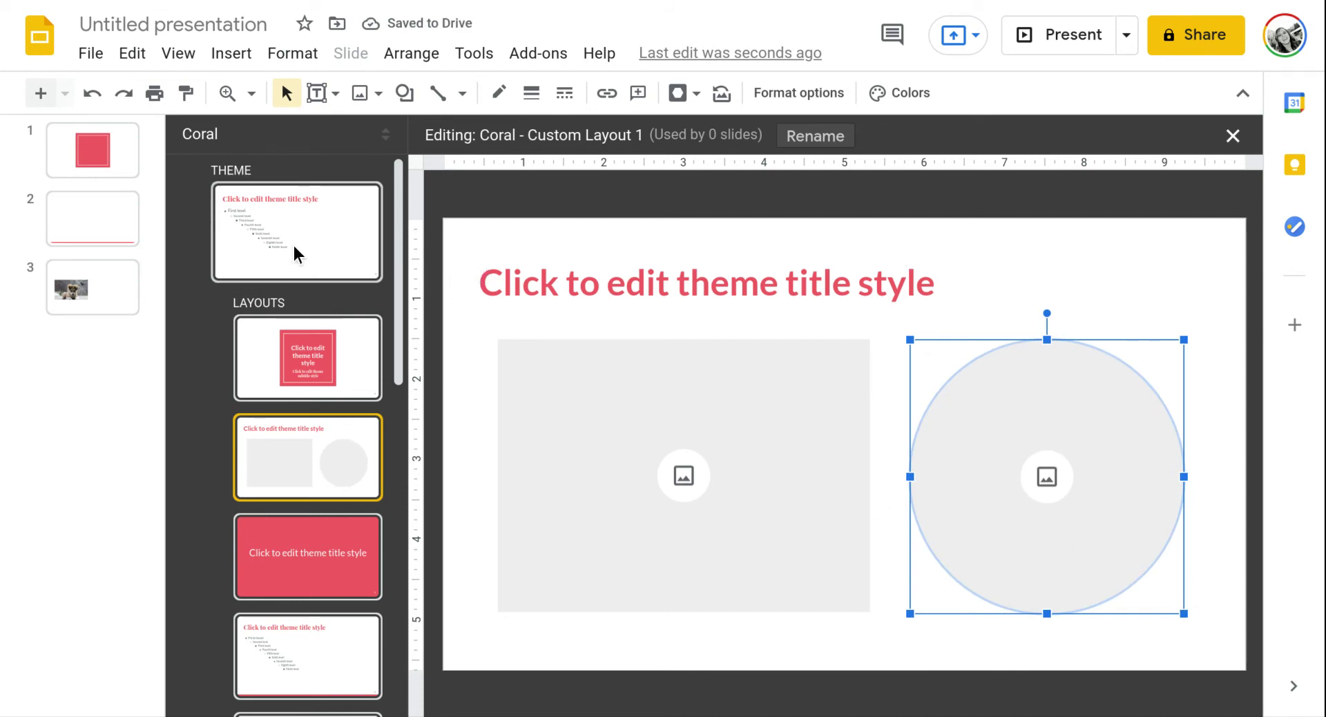
Leave the theme editor at slide 1 and add a new slide after it with the Custom Layout 1 layout
left_click(109, 168)
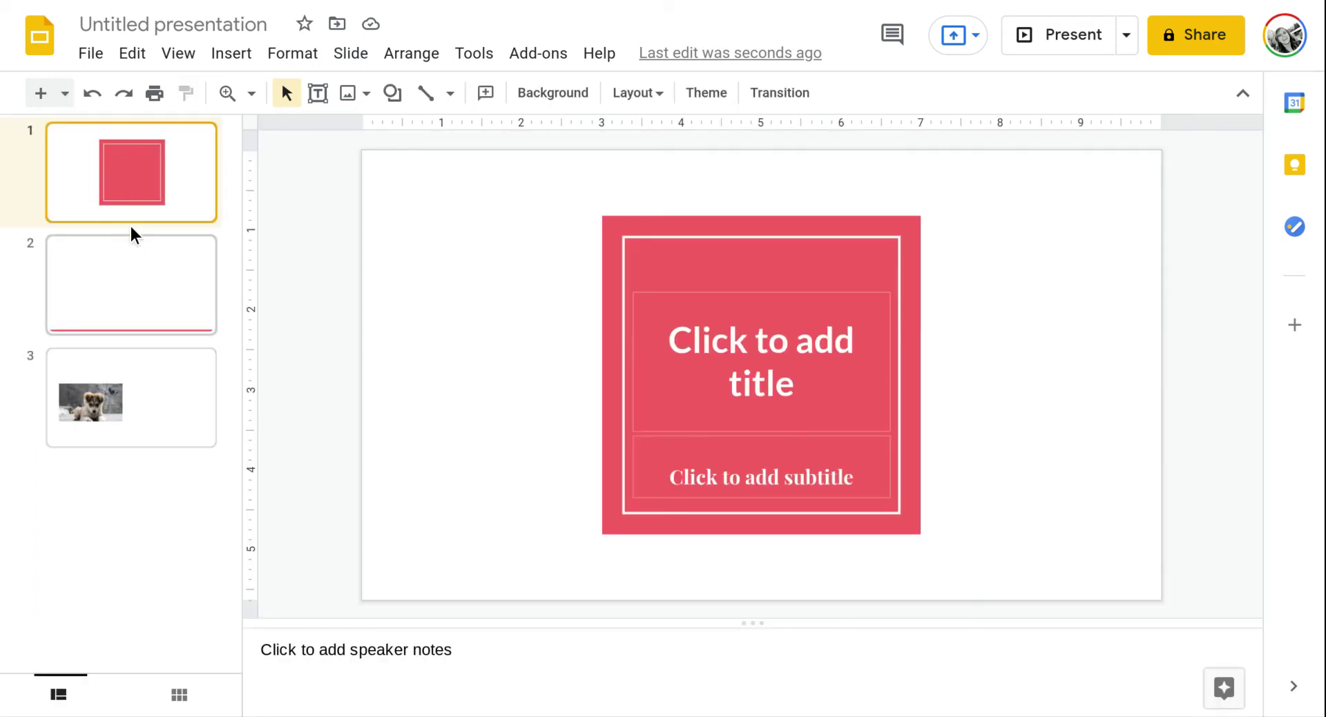
left_click(65, 94)
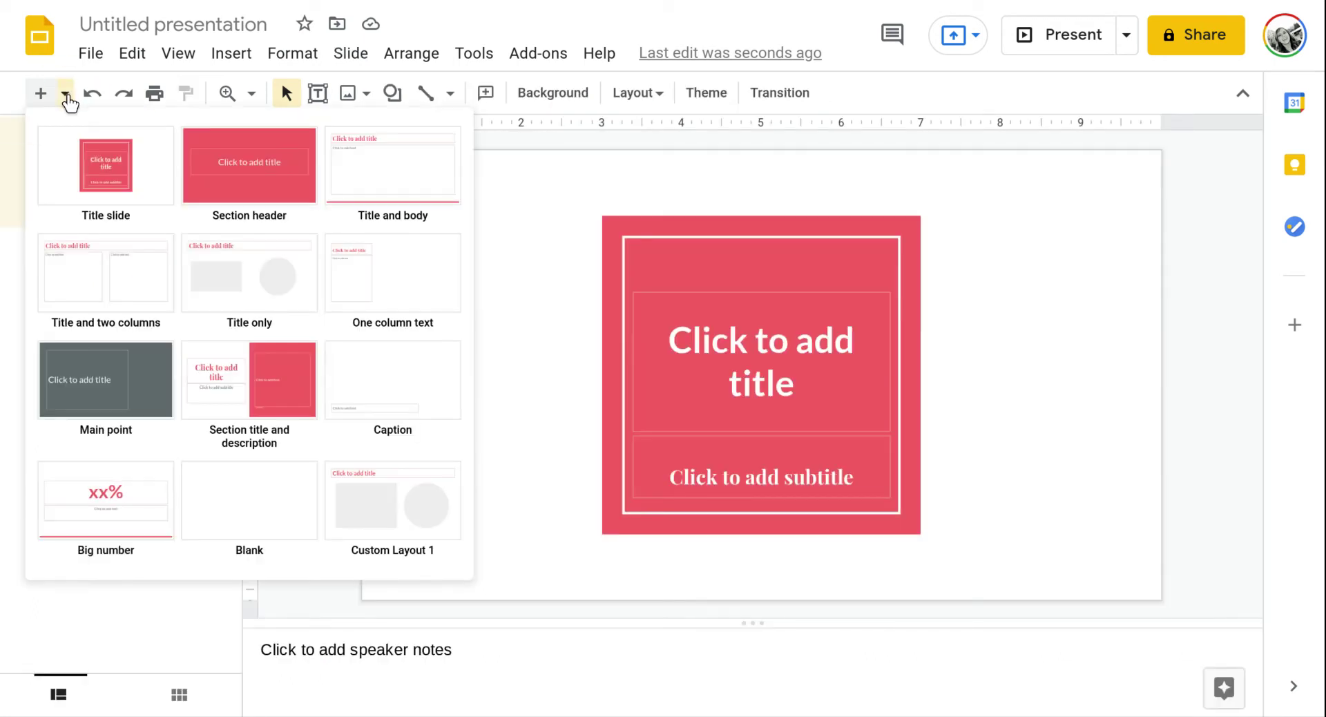
left_click(384, 531)
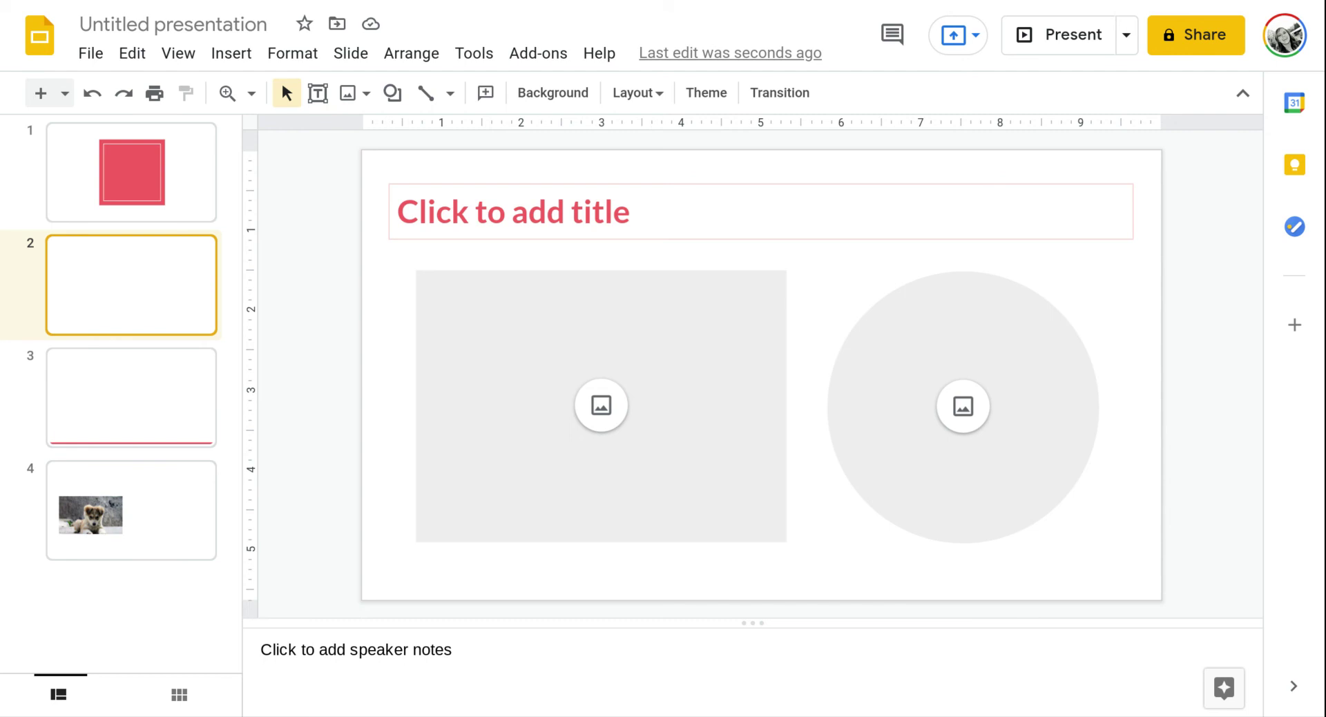
Fill the rectangular placeholder with the white puppy walking on grass from a web image search for "puppy"
left_click(603, 409)
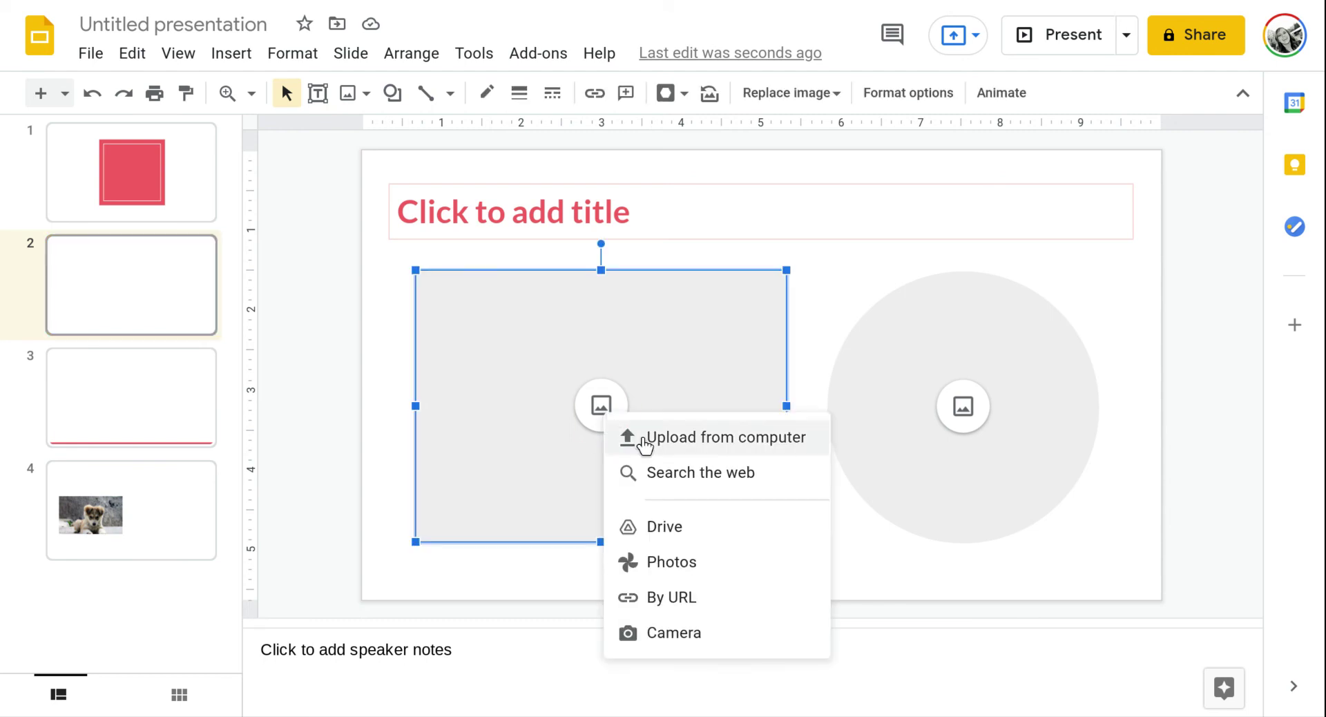
left_click(702, 484)
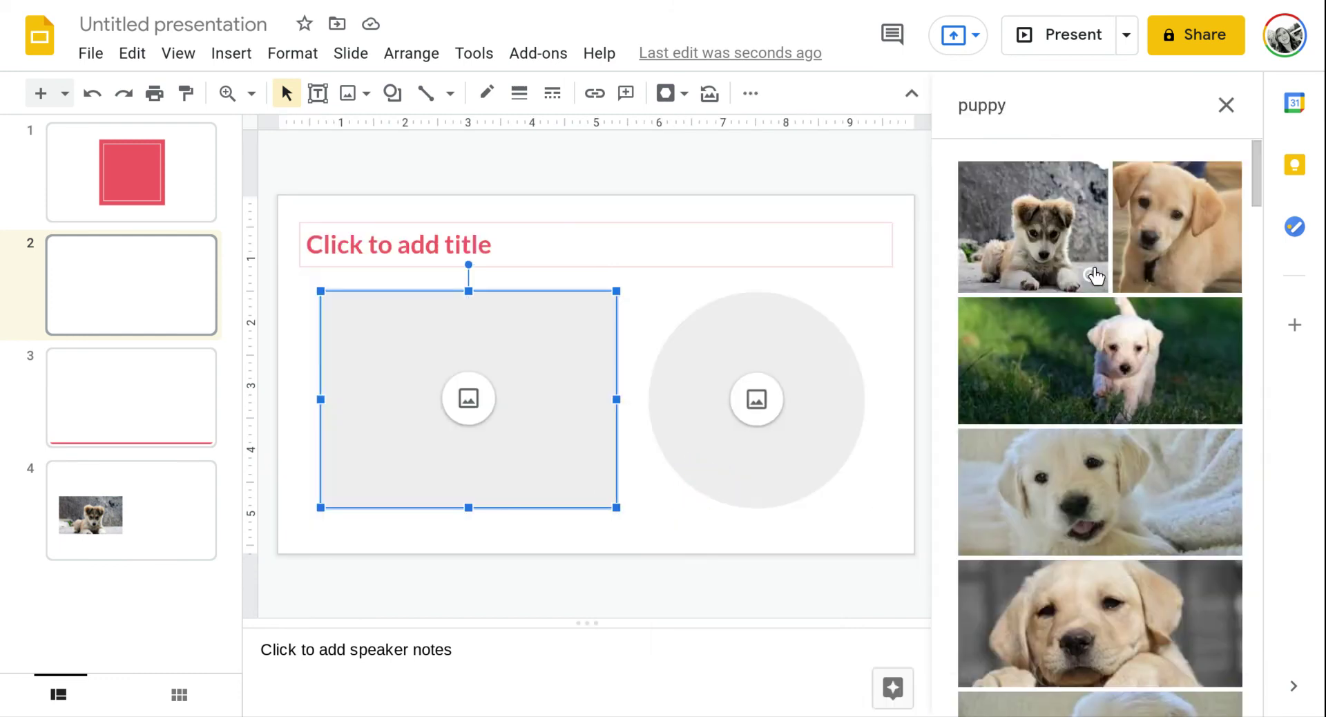
left_click(1019, 123)
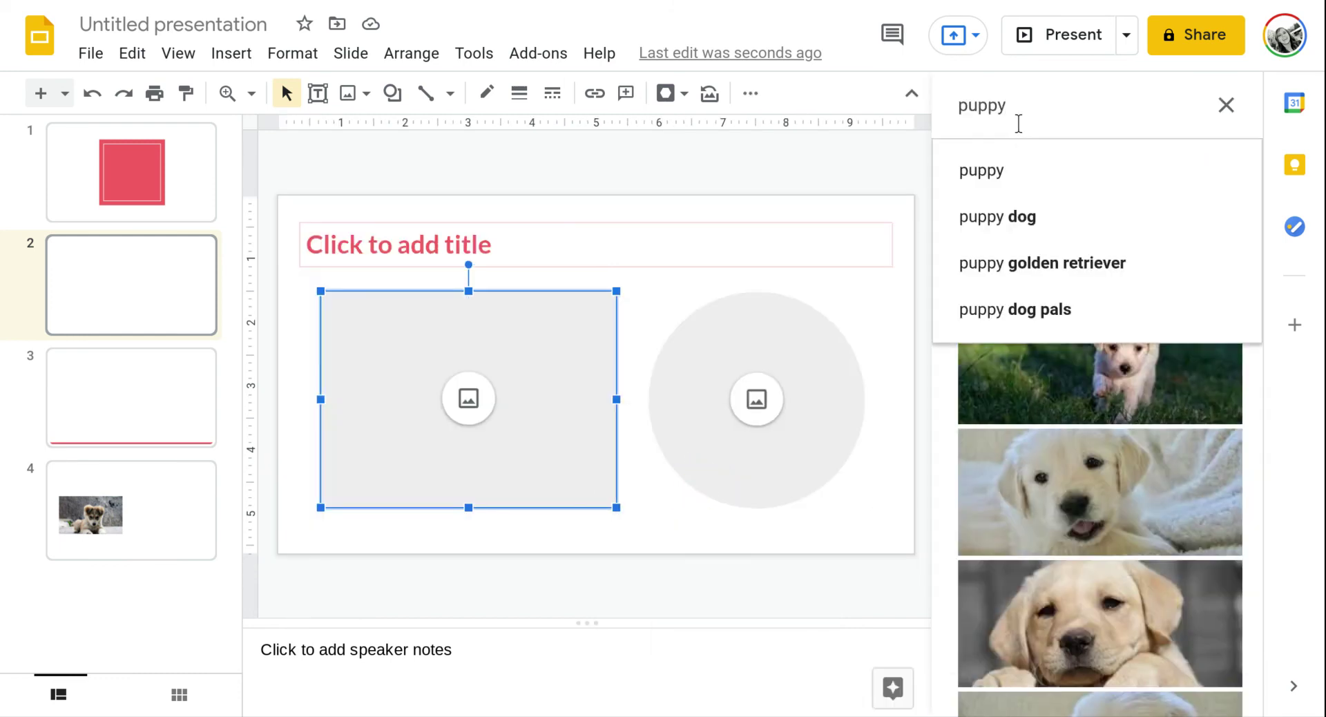
left_click(1108, 115)
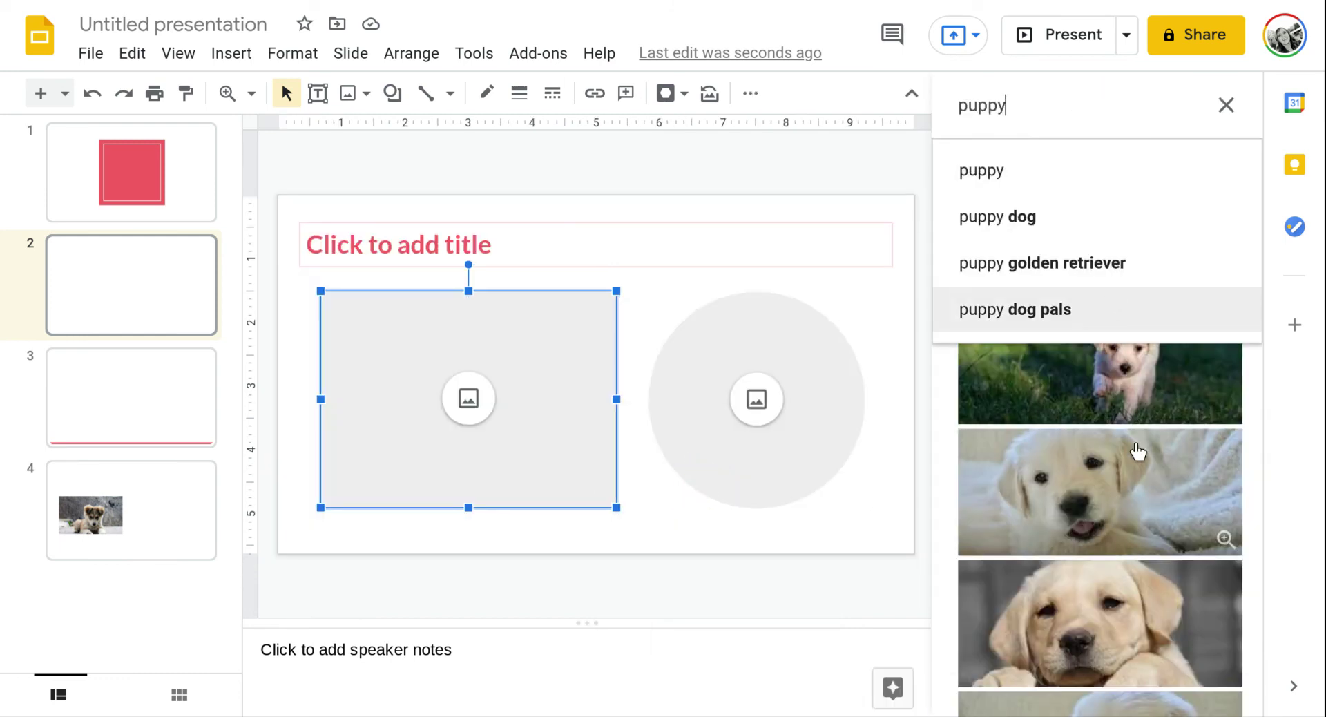
left_click(1108, 387)
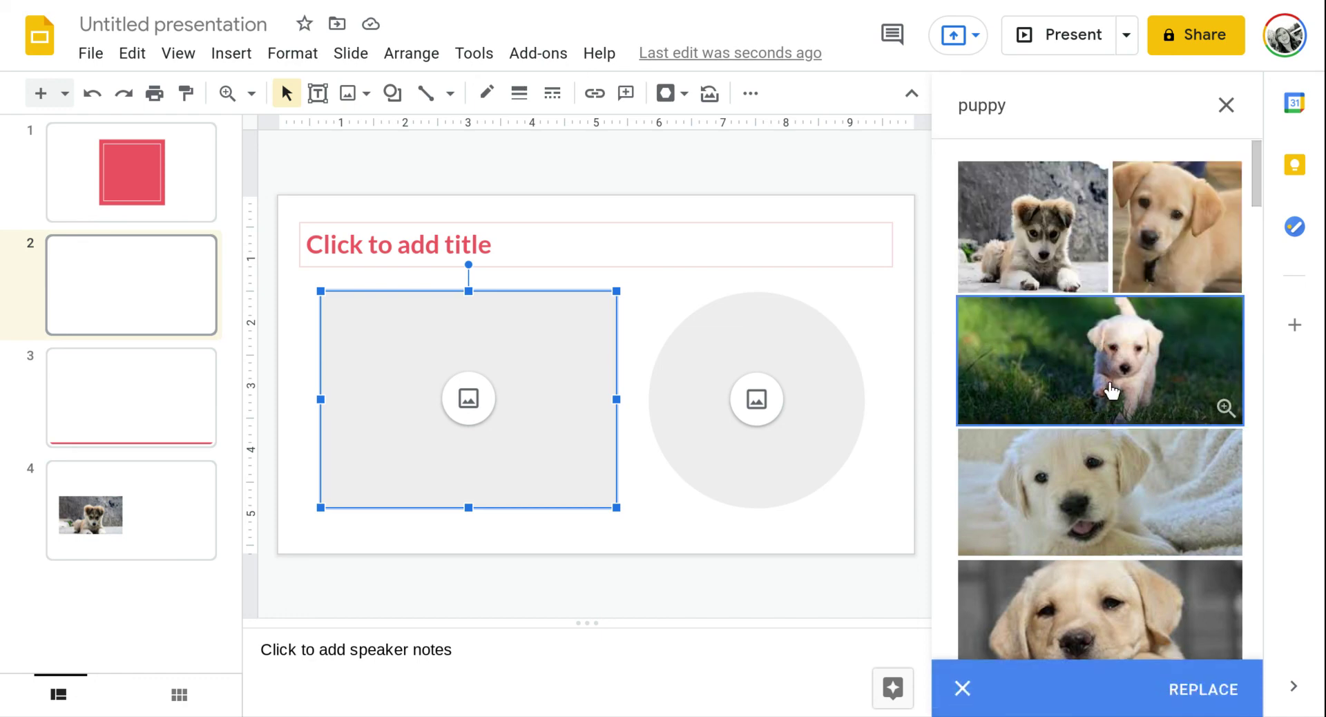
left_click(1110, 390)
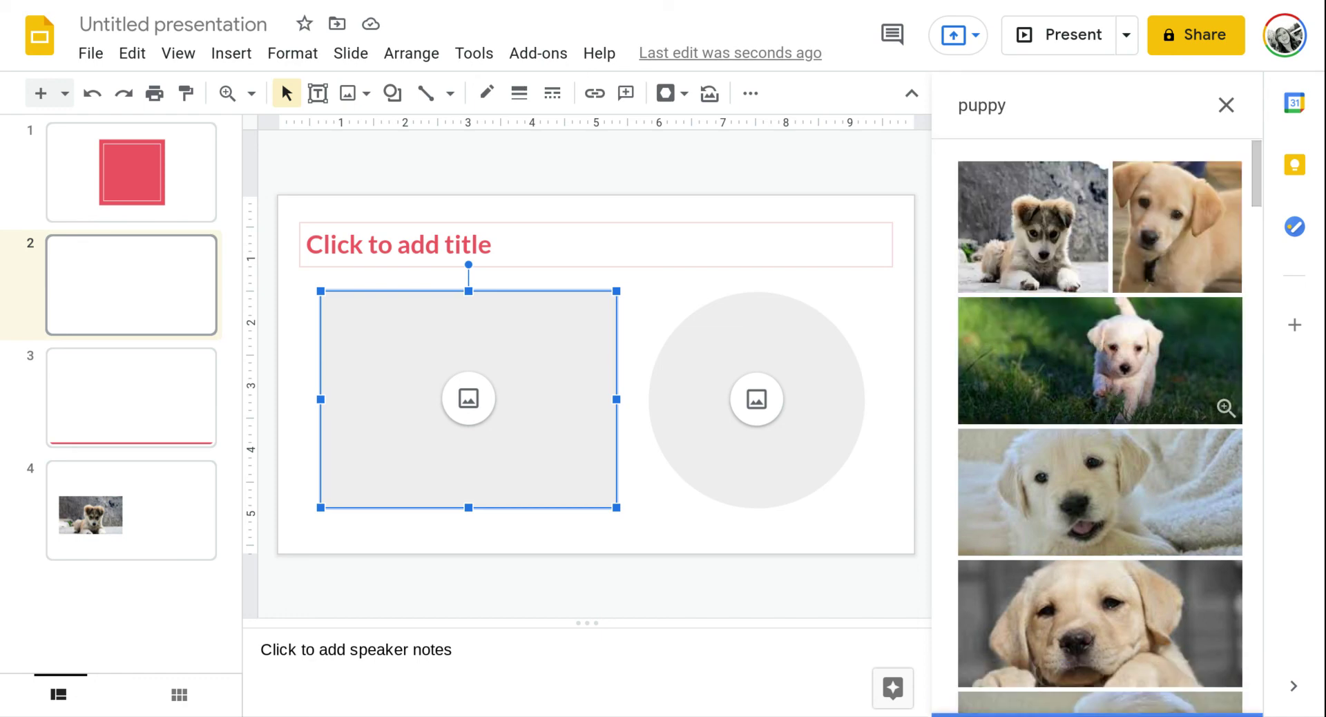
left_click(1126, 378)
left_click(1213, 691)
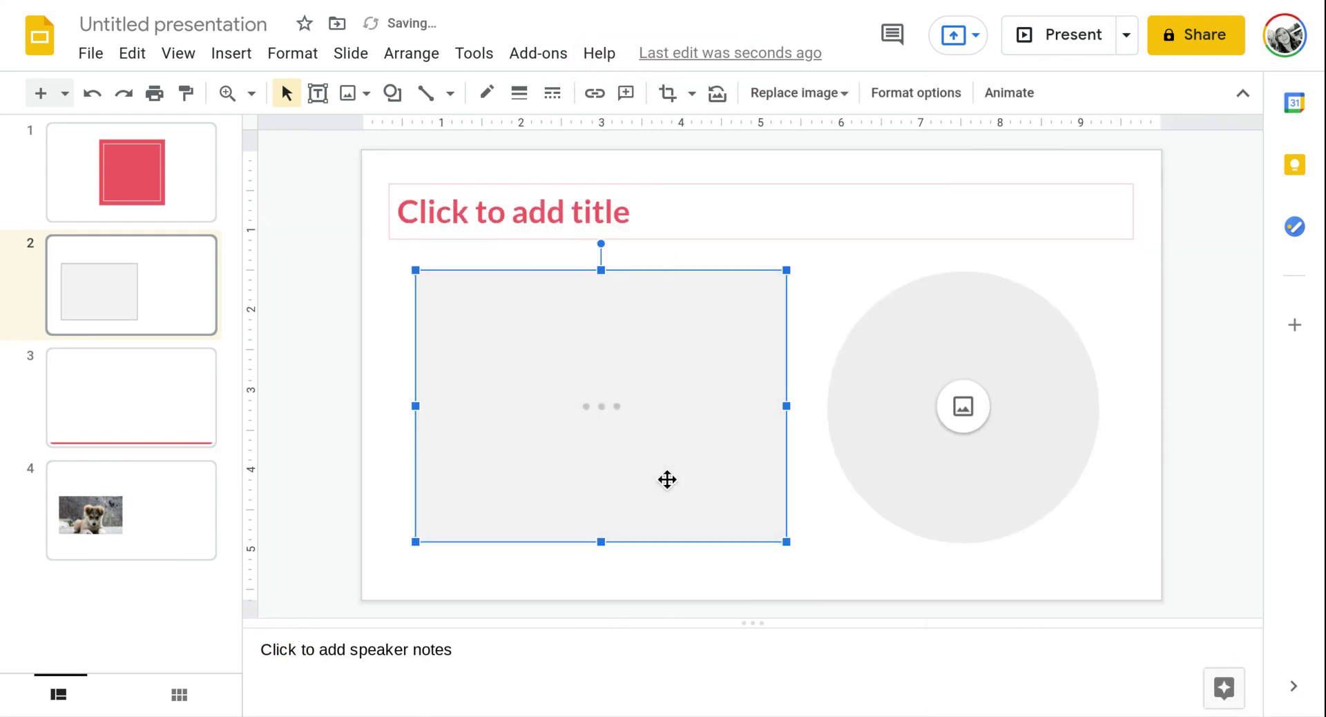
Fill the circular placeholder with the brown-and-white puppy lying before a grey rock from a web search for "puppy"
left_click(963, 407)
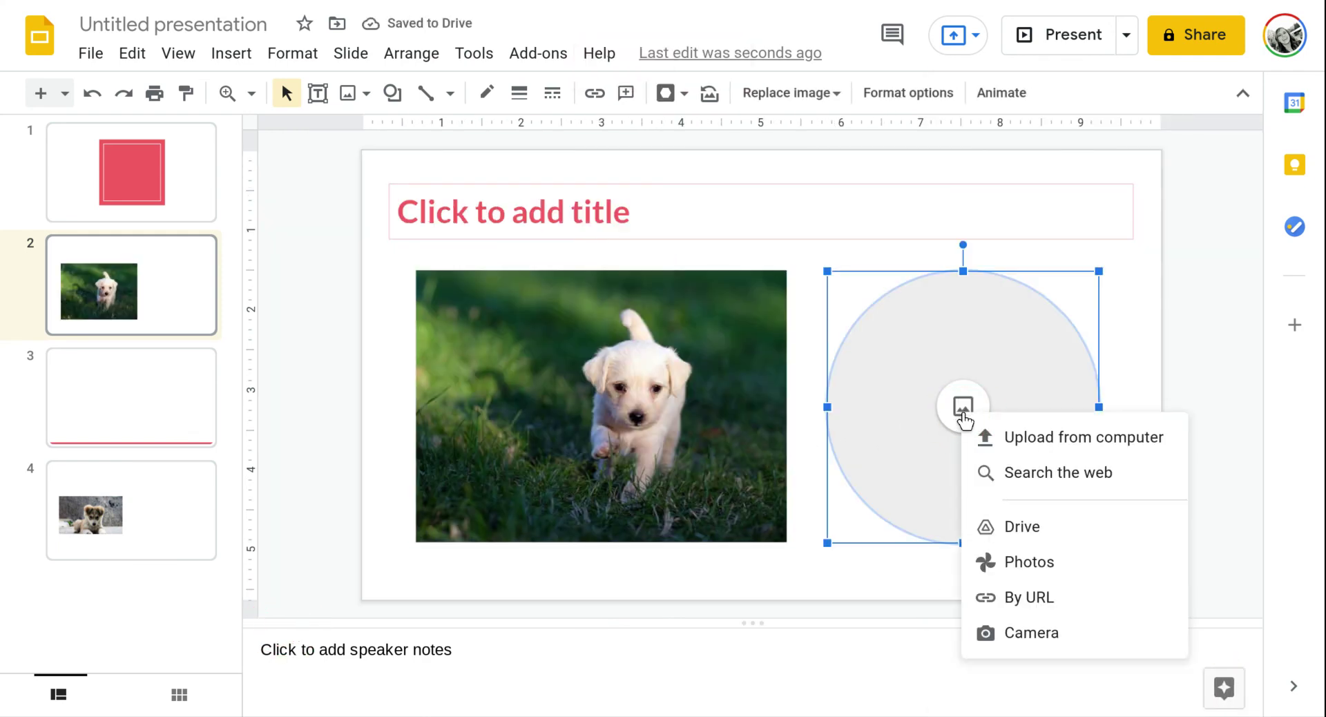
left_click(1012, 472)
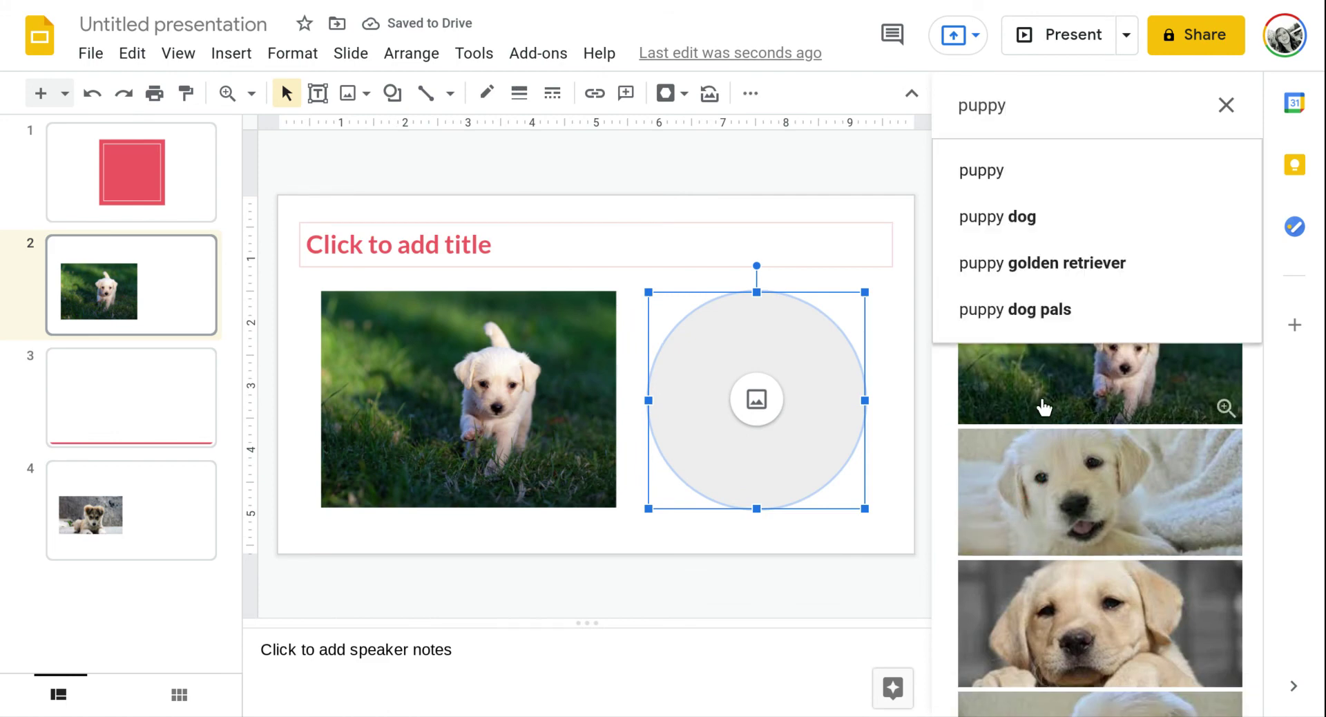
left_click(1086, 171)
left_click(1028, 215)
left_click(1166, 687)
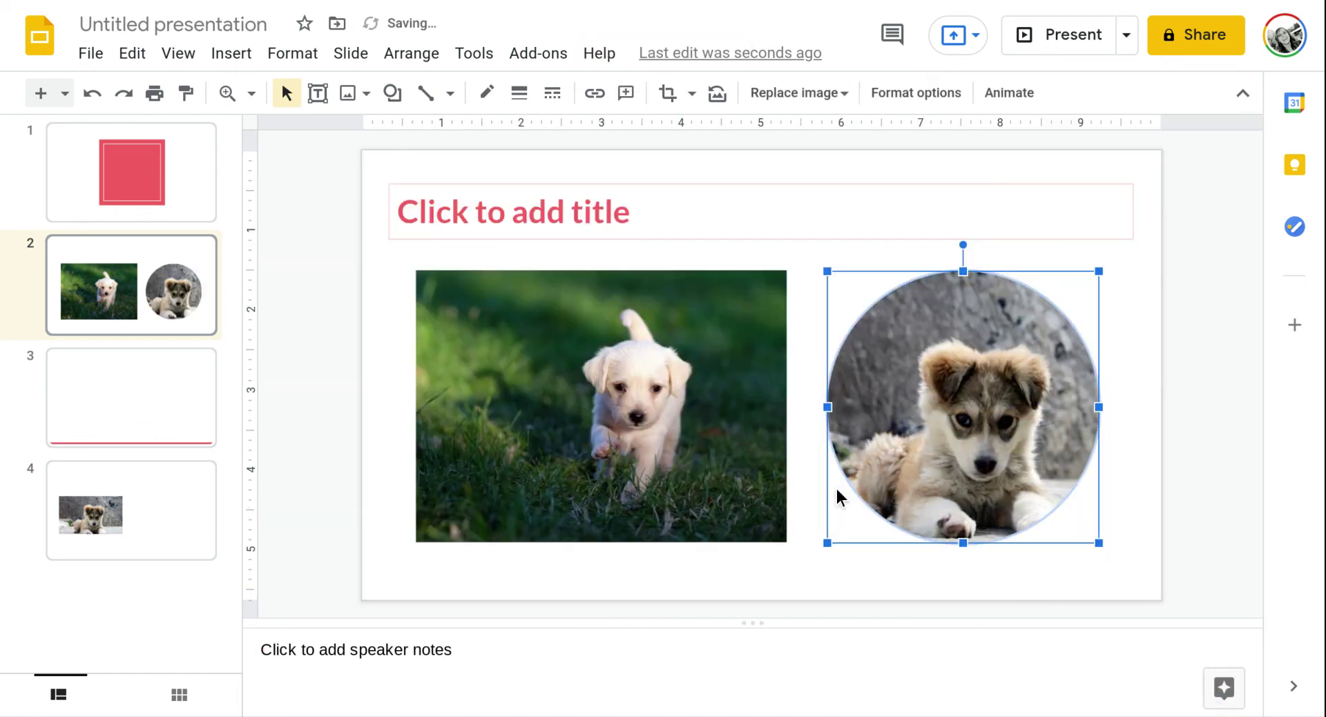
Try moving the rectangular puppy image toward the circular one, undo the move and deselect the image
left_click(701, 438)
left_click_drag(740, 457, 803, 482)
key("ctrl+z")
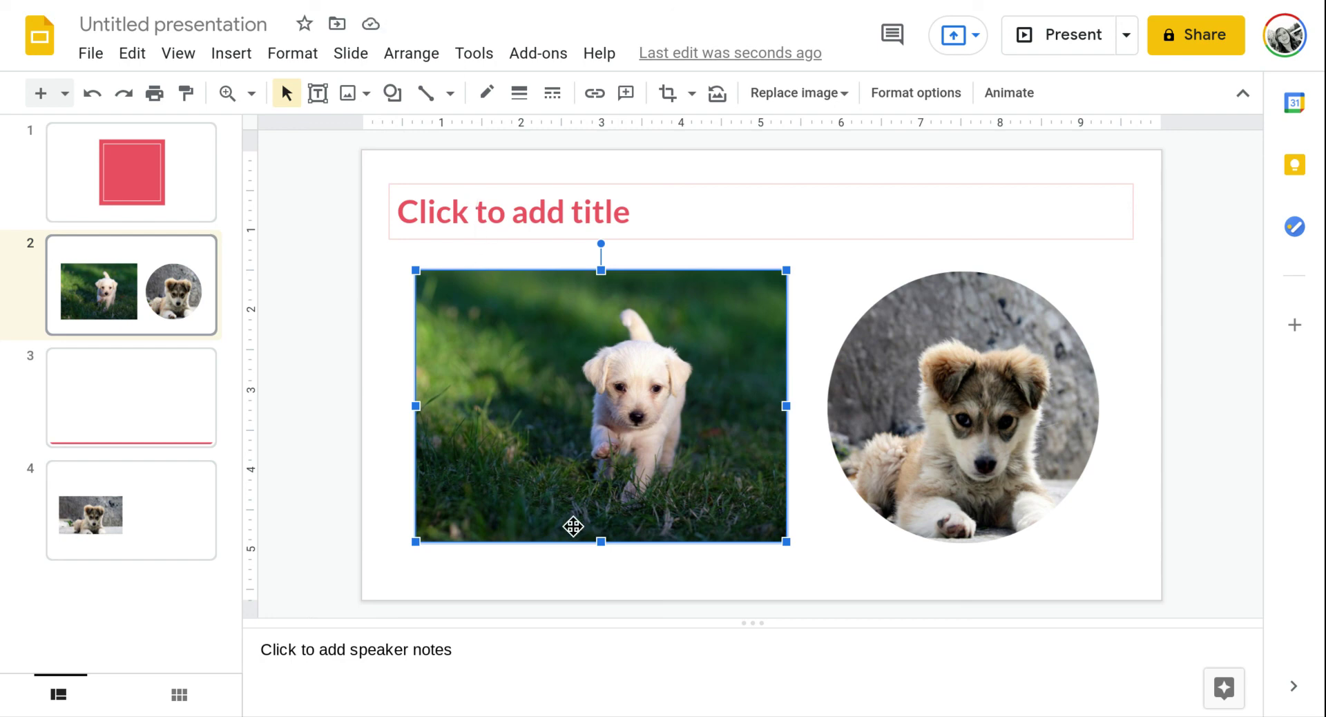
left_click(326, 450)
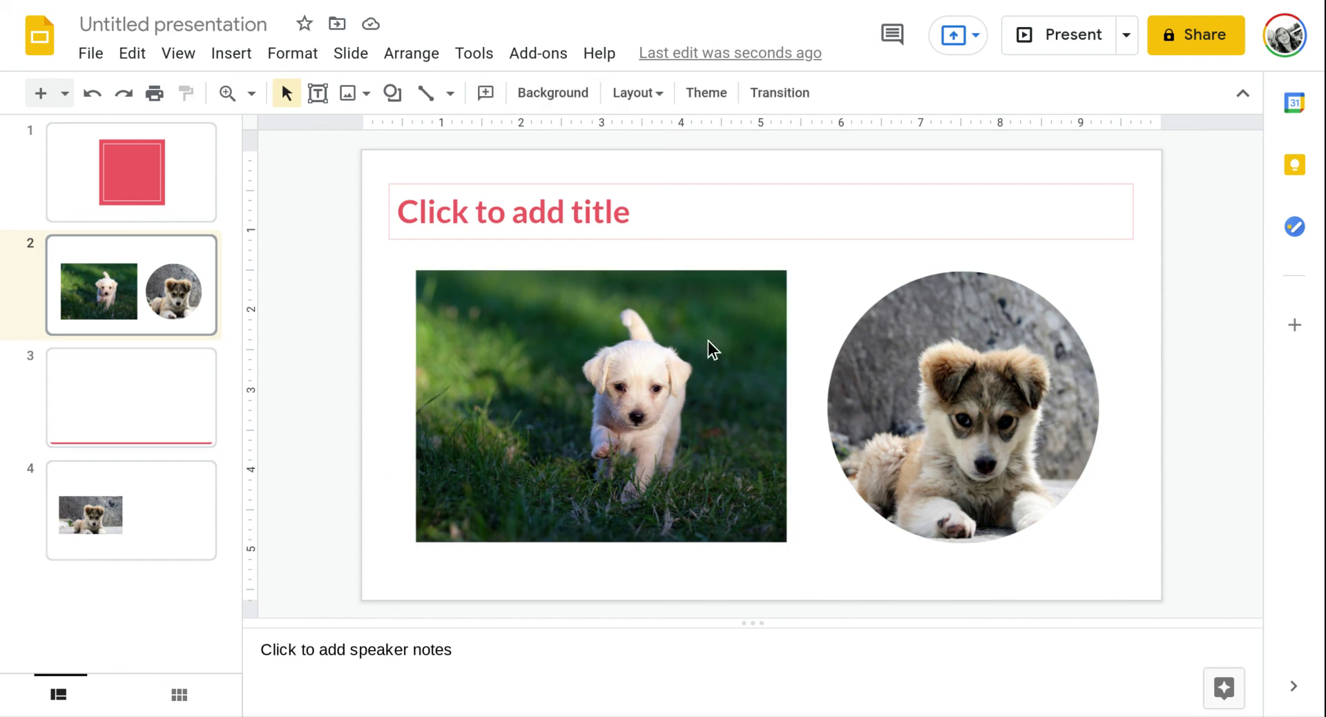